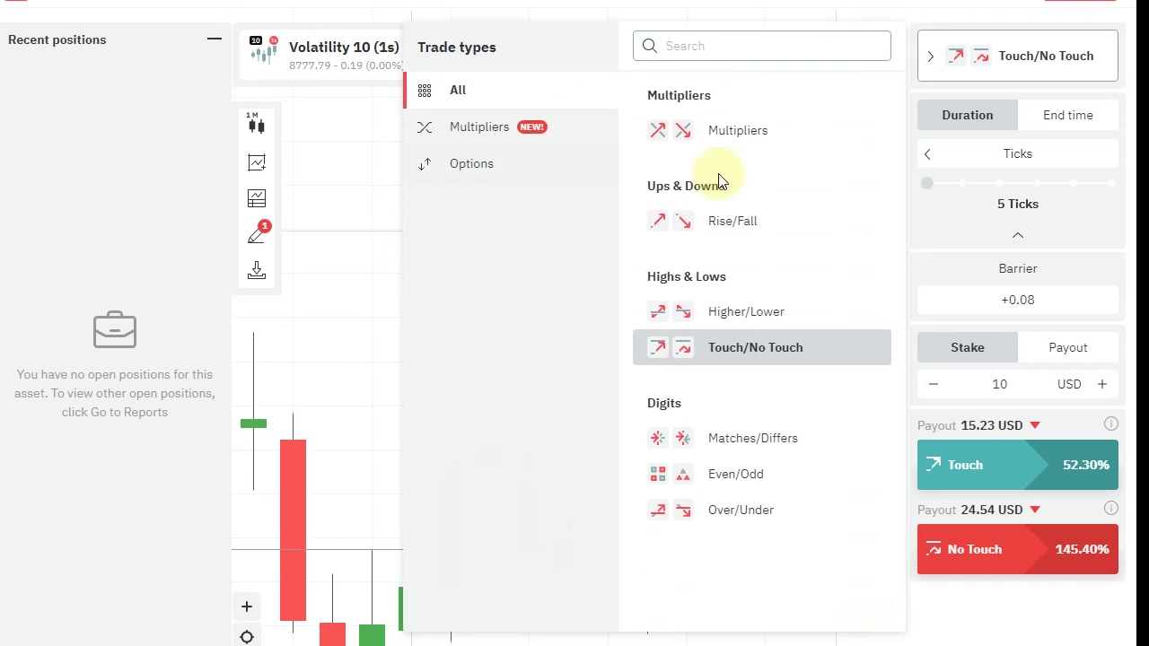
Select the Touch/No Touch trade type and browse the synthetic markets, keeping Volatility 10 (1s) Index as the asset
left_click(778, 357)
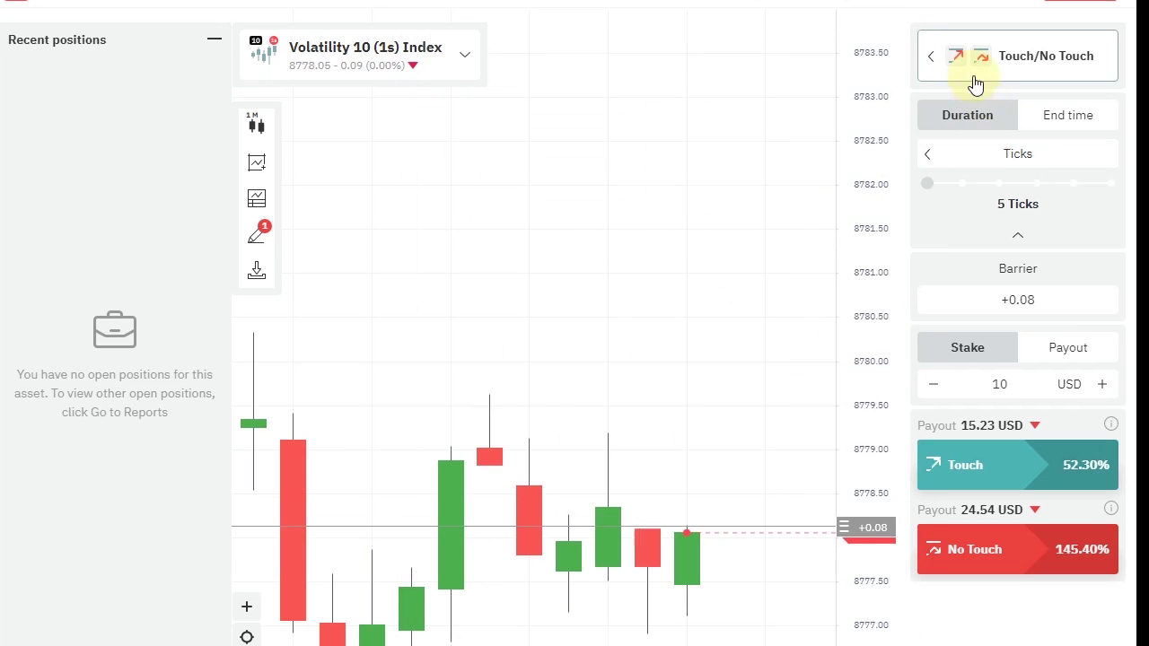
left_click(458, 63)
scroll(575, 503, "down", 1)
scroll(581, 520, "down", 2)
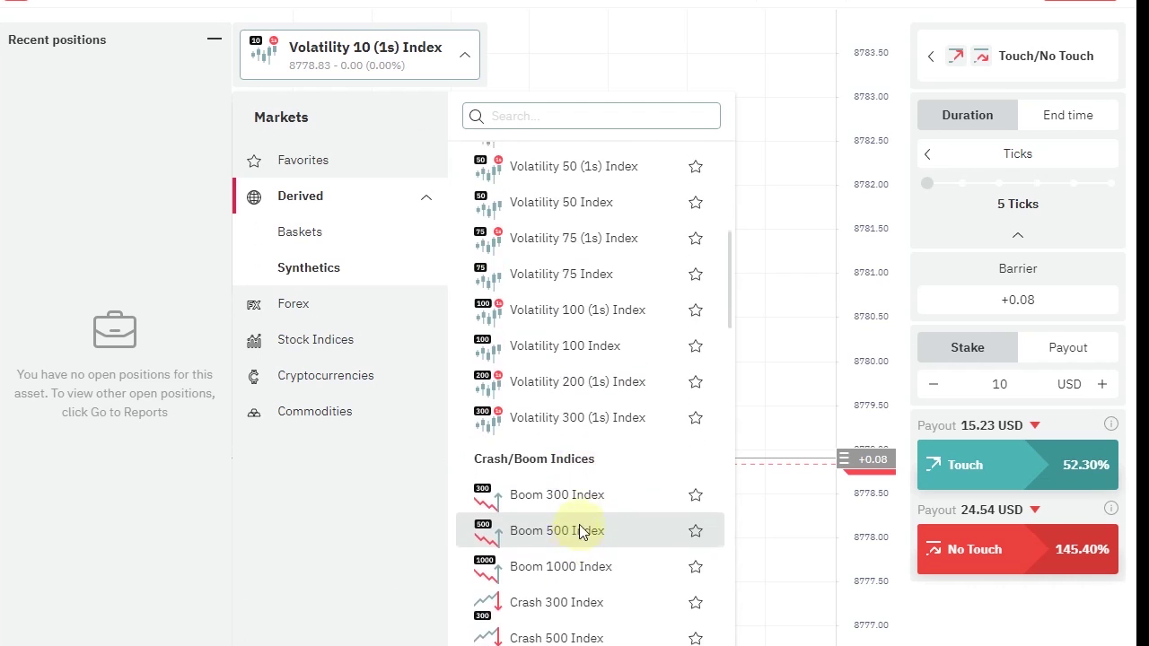
scroll(570, 431, "up", 4)
left_click(428, 73)
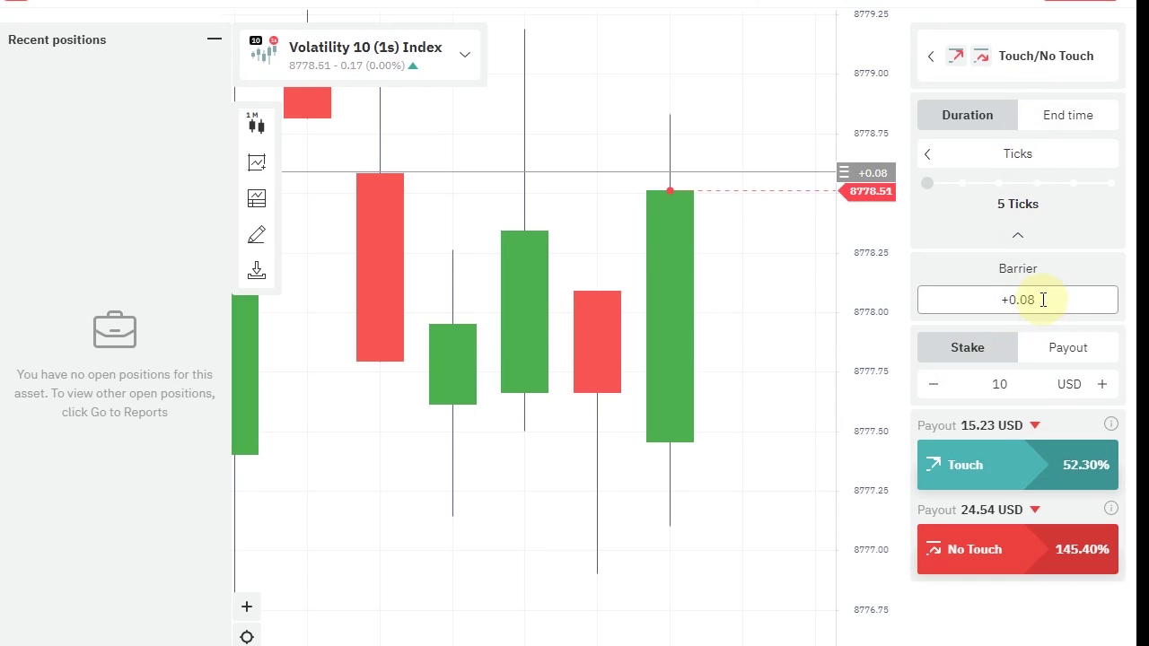
Buy a 5-tick Touch contract with the +0.08 barrier and 10 USD stake, and clear its closed position from the recent positions
scroll(777, 495, "down", 5)
scroll(745, 539, "up", 5)
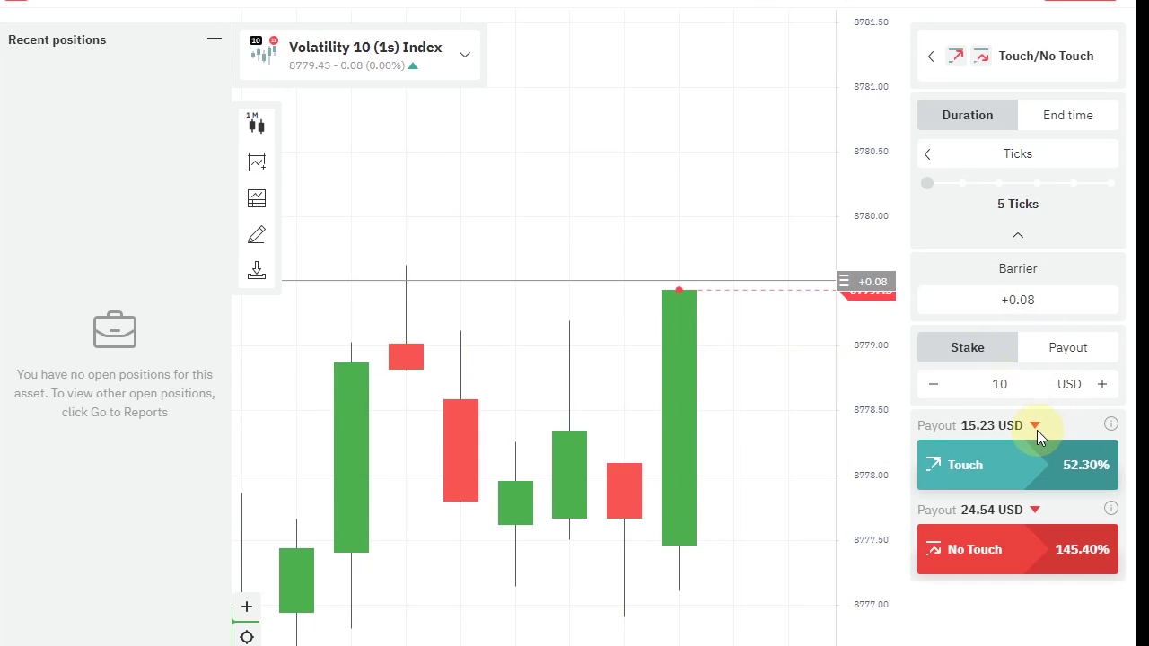
left_click(1023, 467)
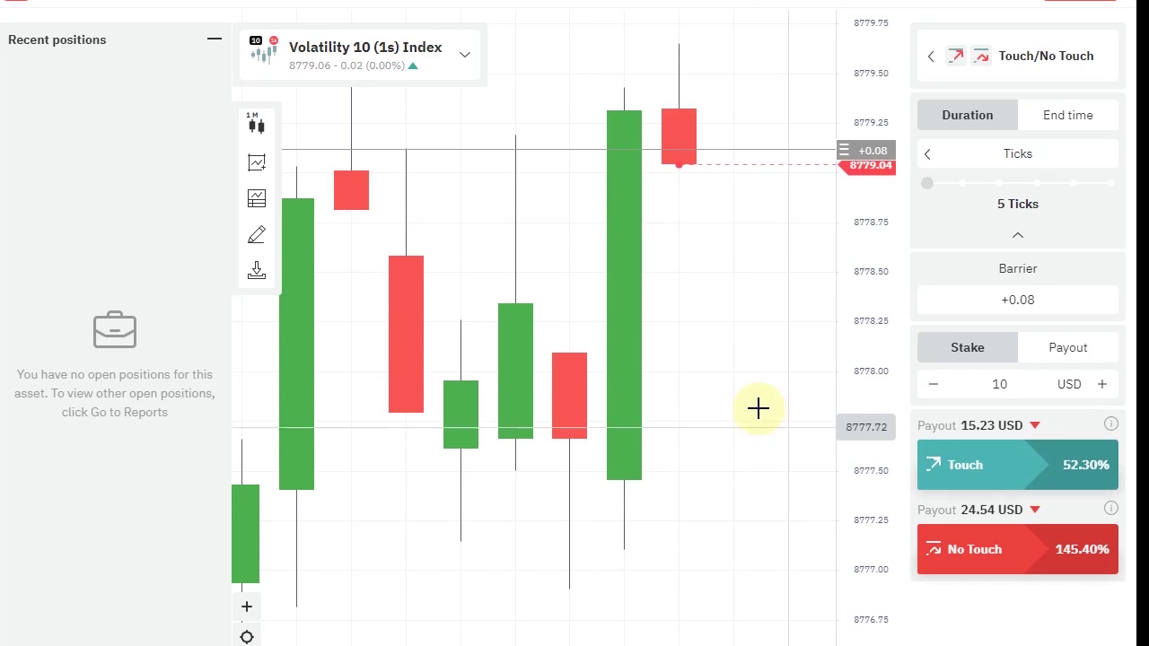
scroll(741, 386, "up", 2)
scroll(741, 386, "down", 5)
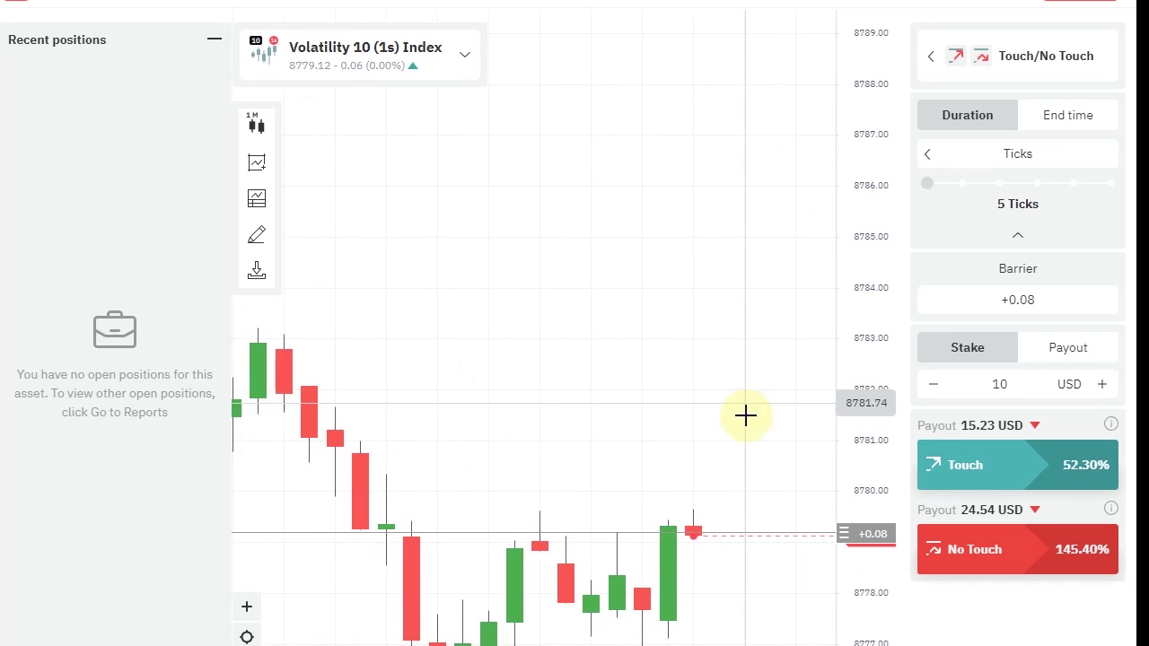
scroll(753, 537, "up", 3)
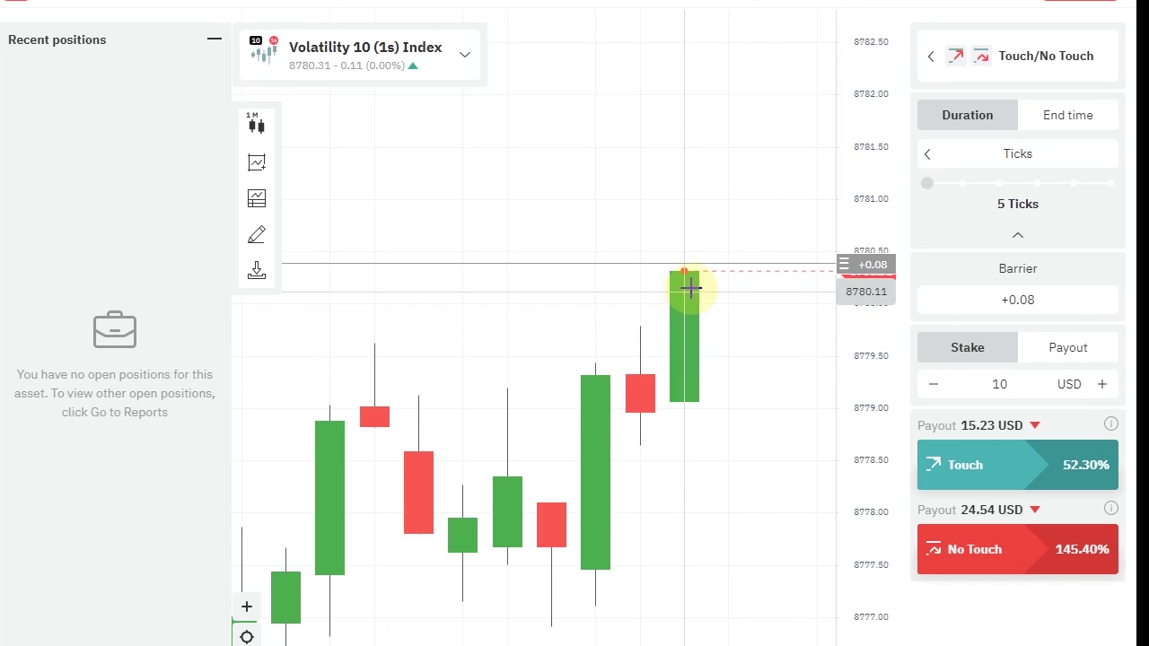
left_click(1030, 476)
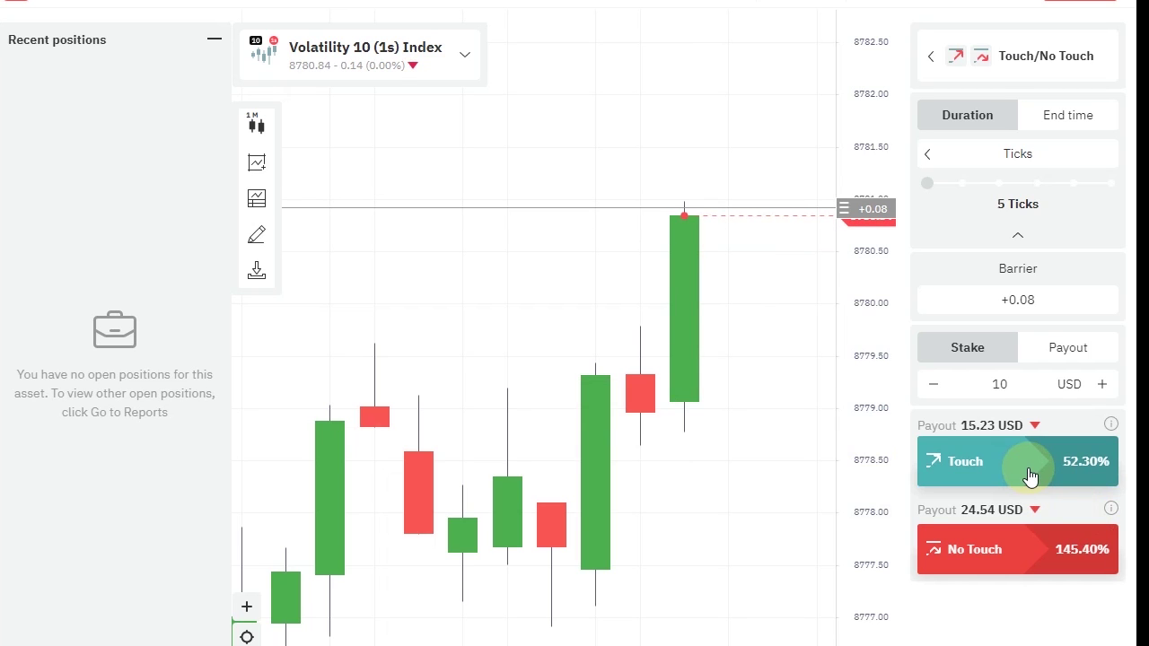
left_click(1029, 476)
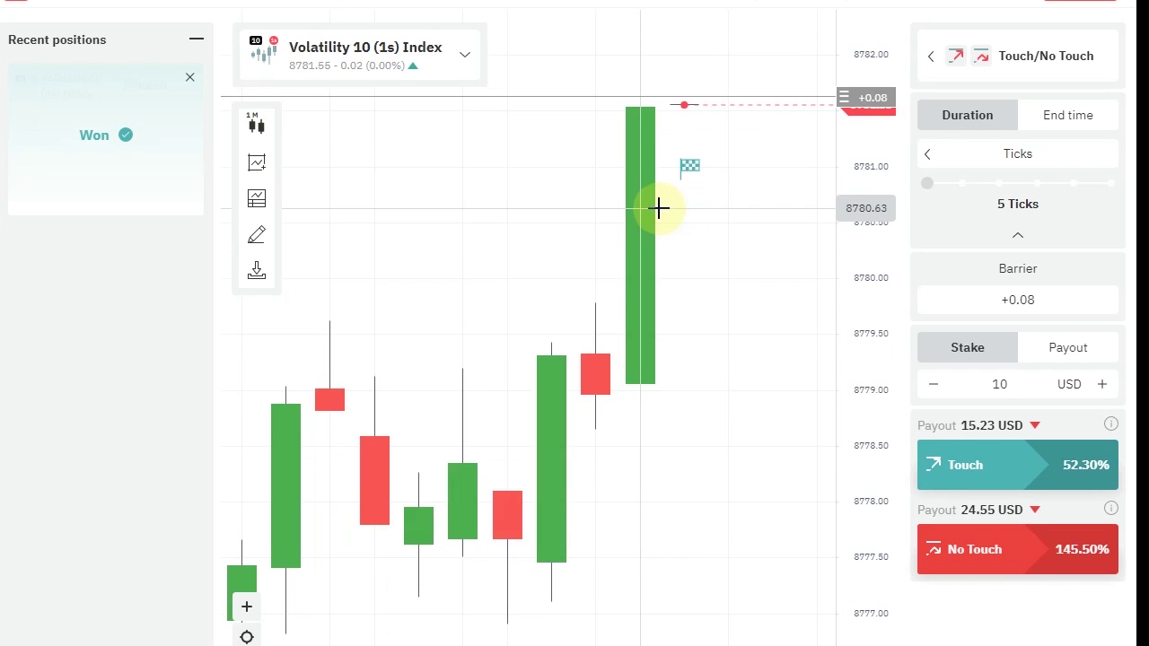
mouse_move(142, 146)
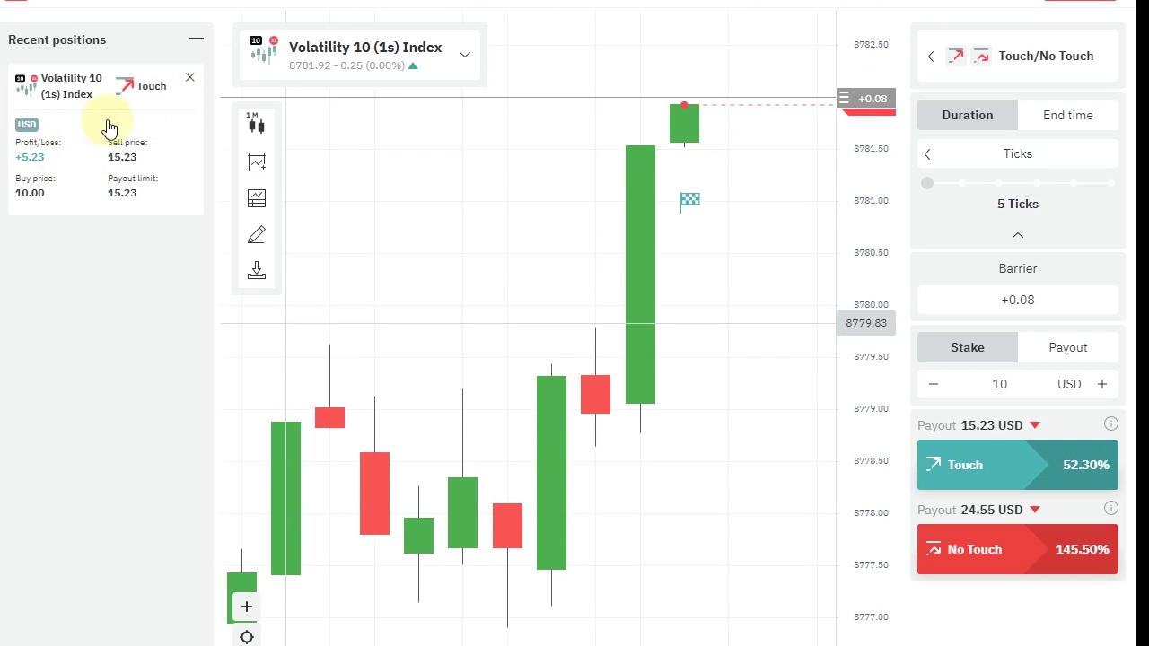
left_click(188, 78)
Buy a second Touch contract with the +0.08 barrier, dismissing the chart display notice and the closed position
scroll(700, 272, "up", 2)
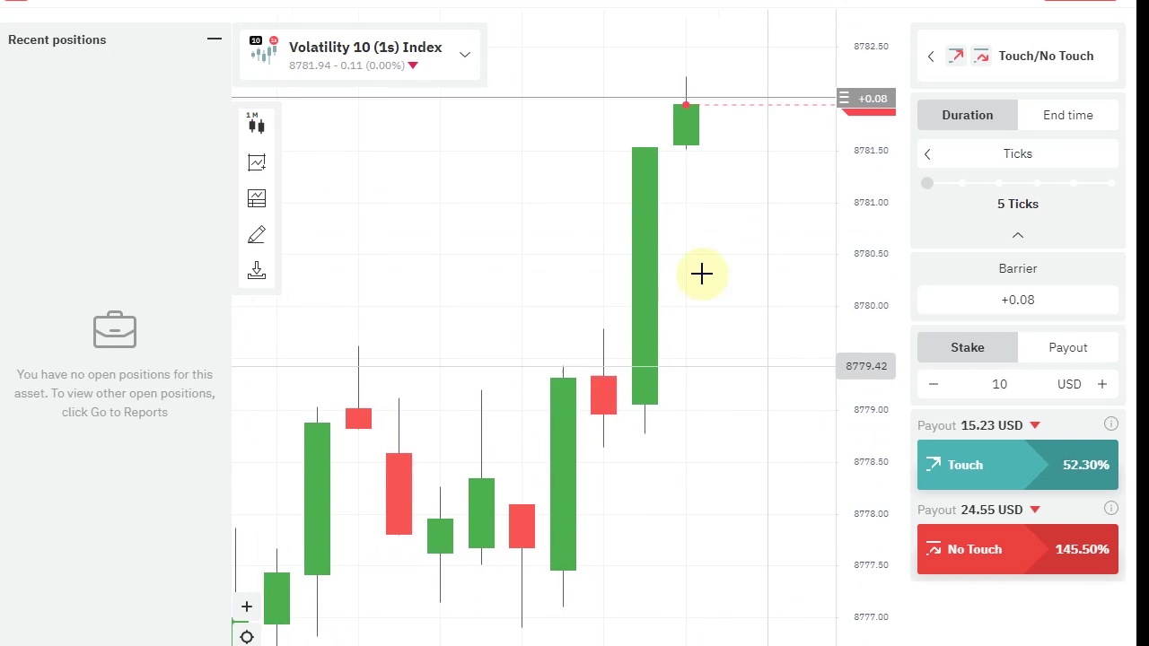
scroll(762, 239, "up", 2)
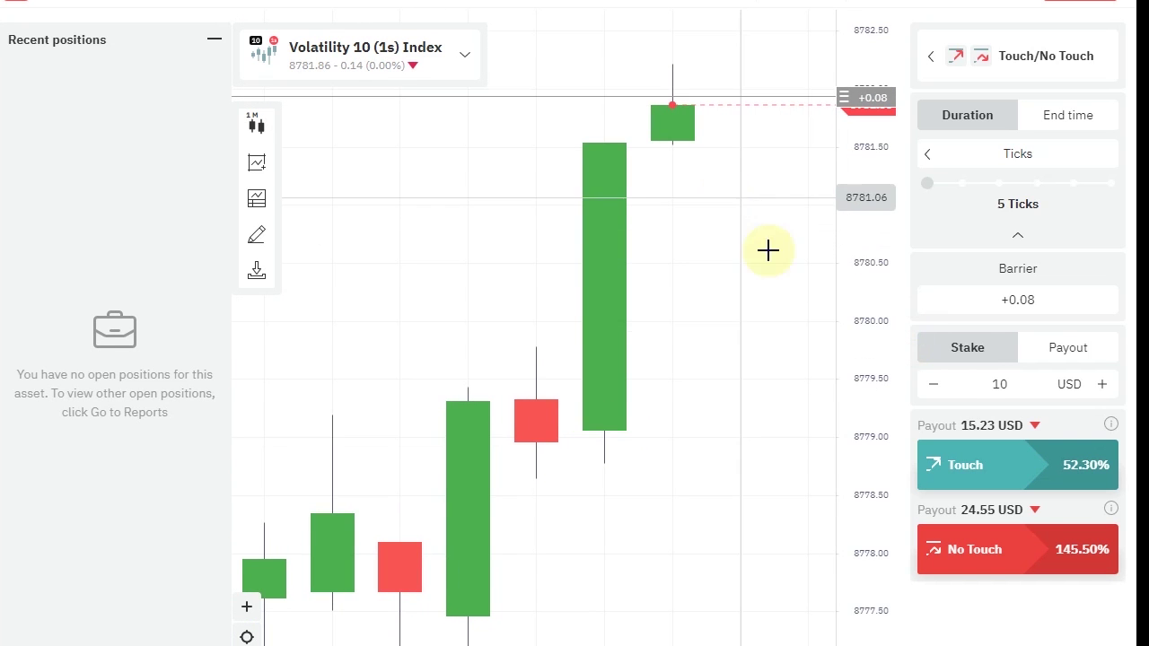
left_click(1019, 474)
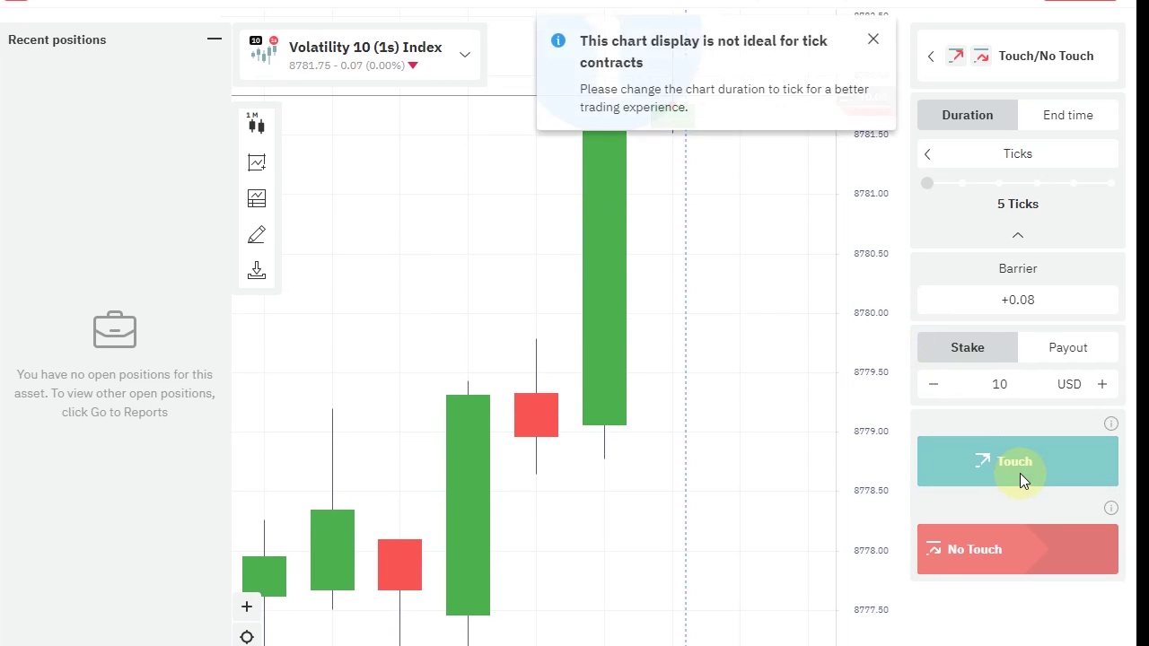
left_click(871, 43)
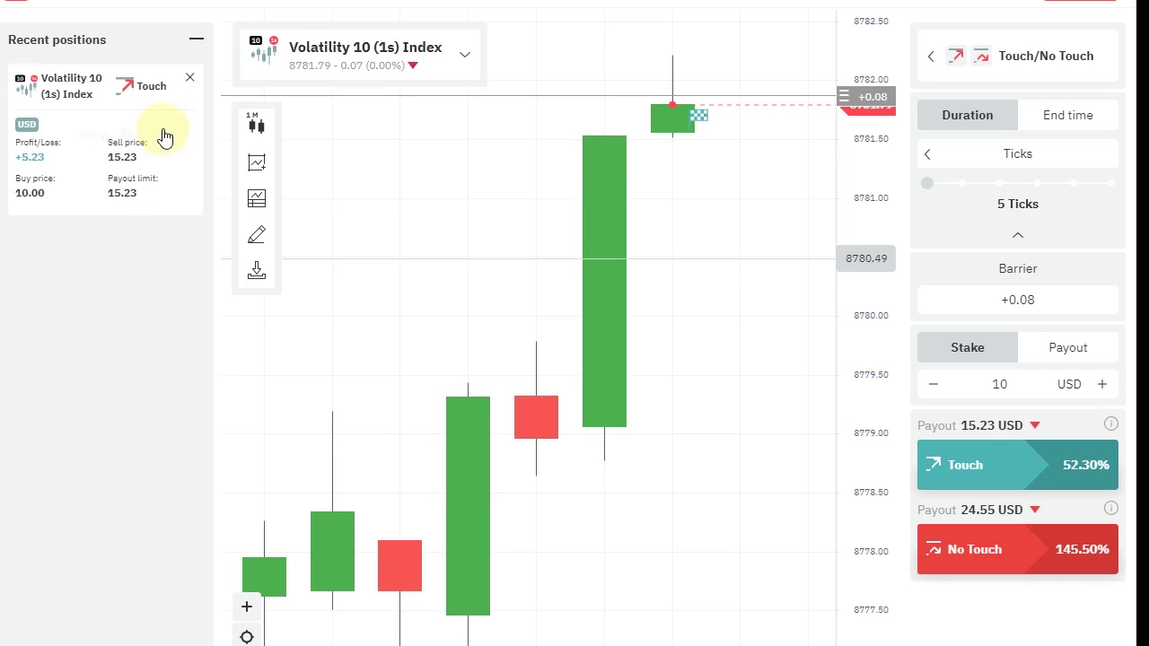
left_click(190, 84)
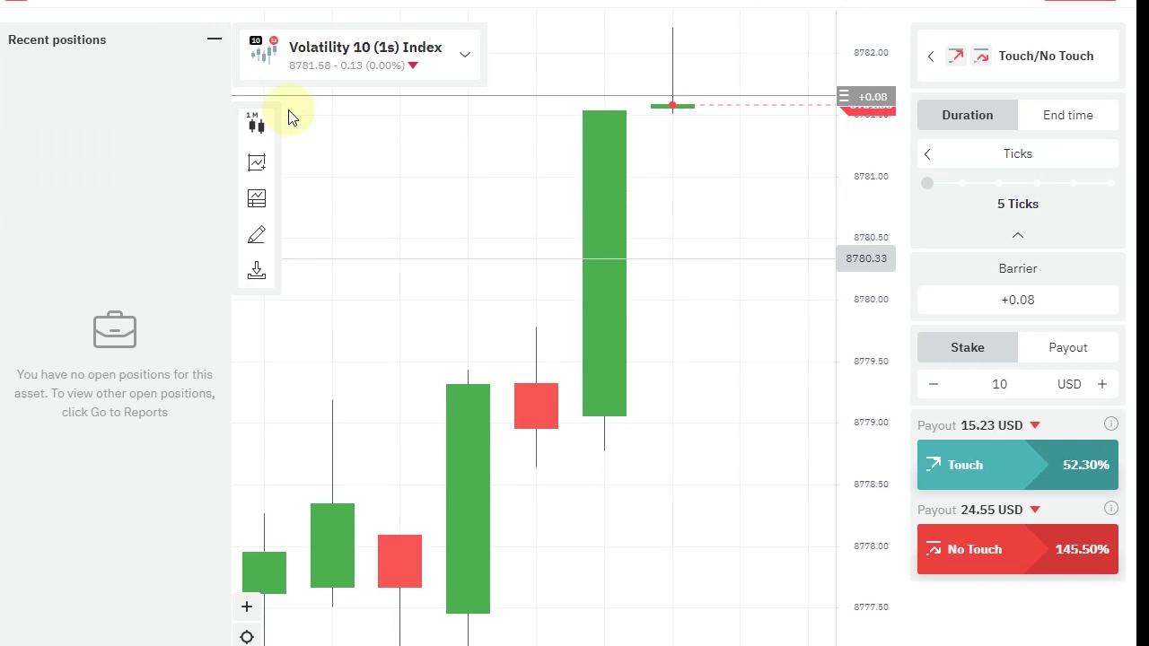
Place a third Touch trade at the +0.08 barrier, and dismiss the chart display notice and the settled position
scroll(628, 416, "down", 5)
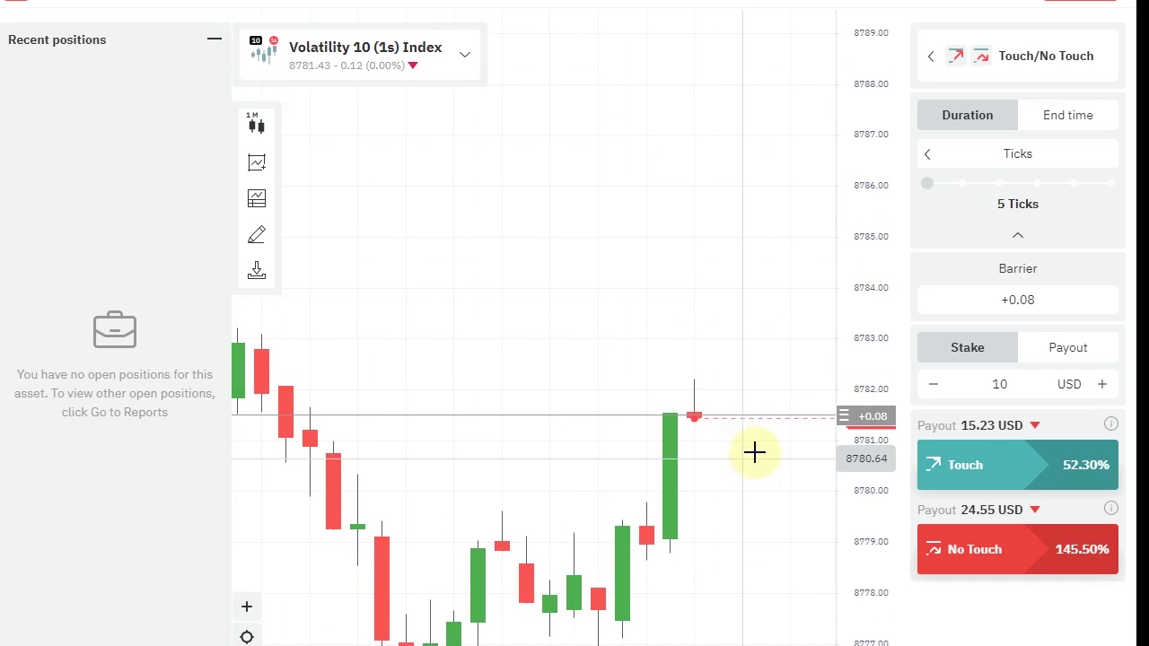
scroll(752, 431, "up", 5)
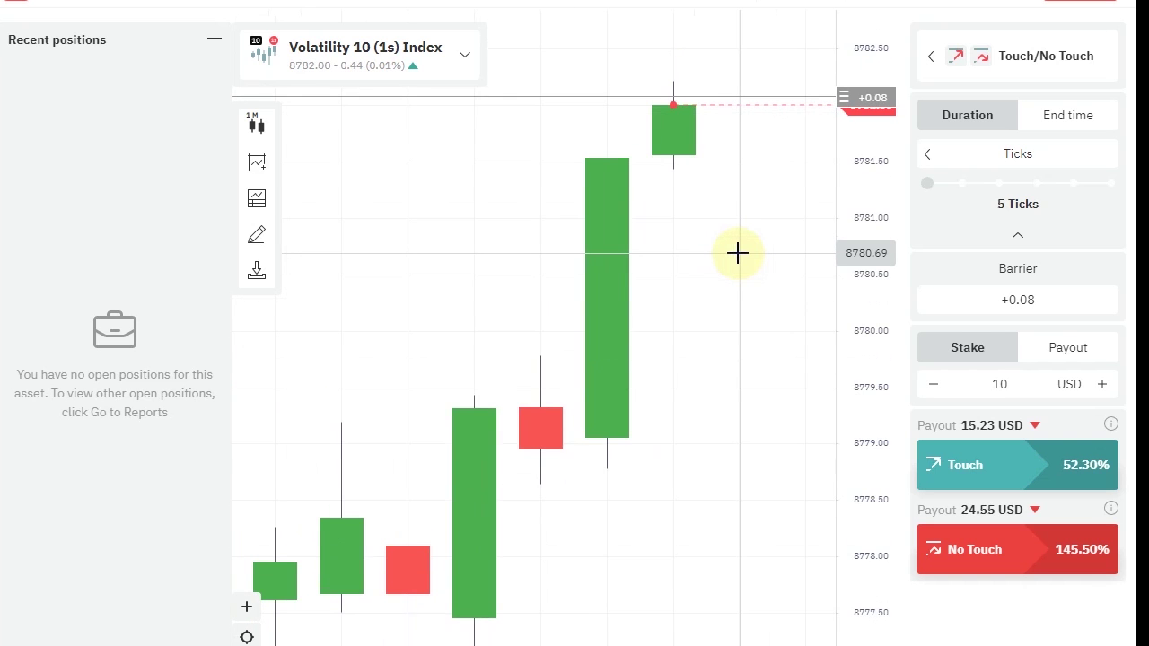
left_click(996, 476)
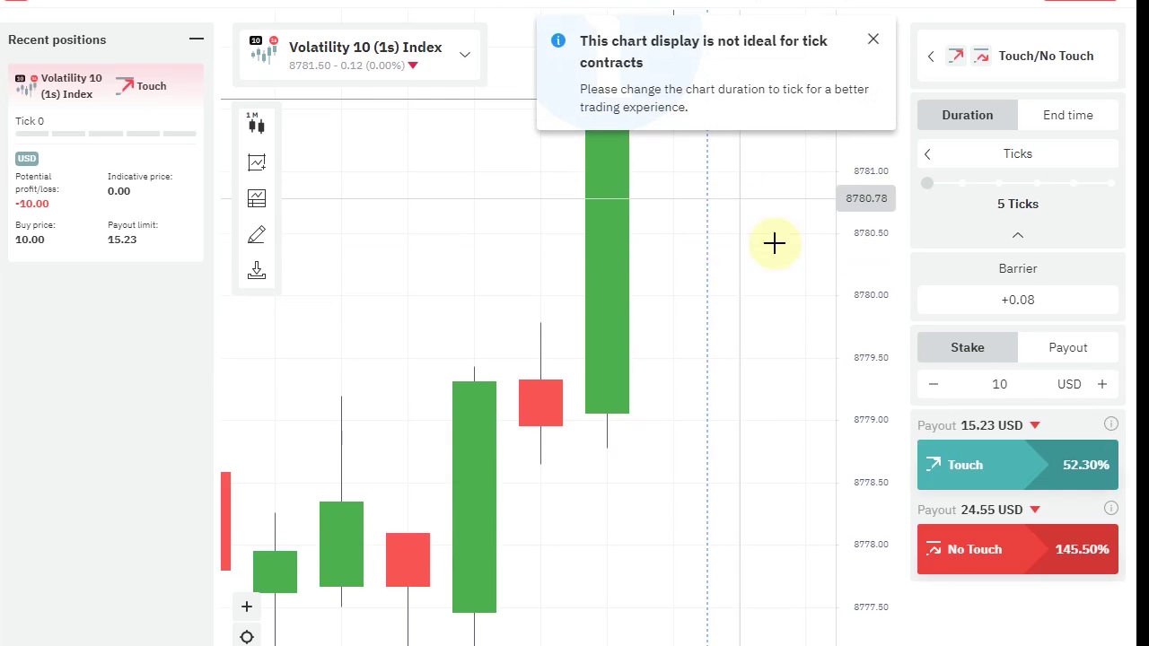
left_click(872, 39)
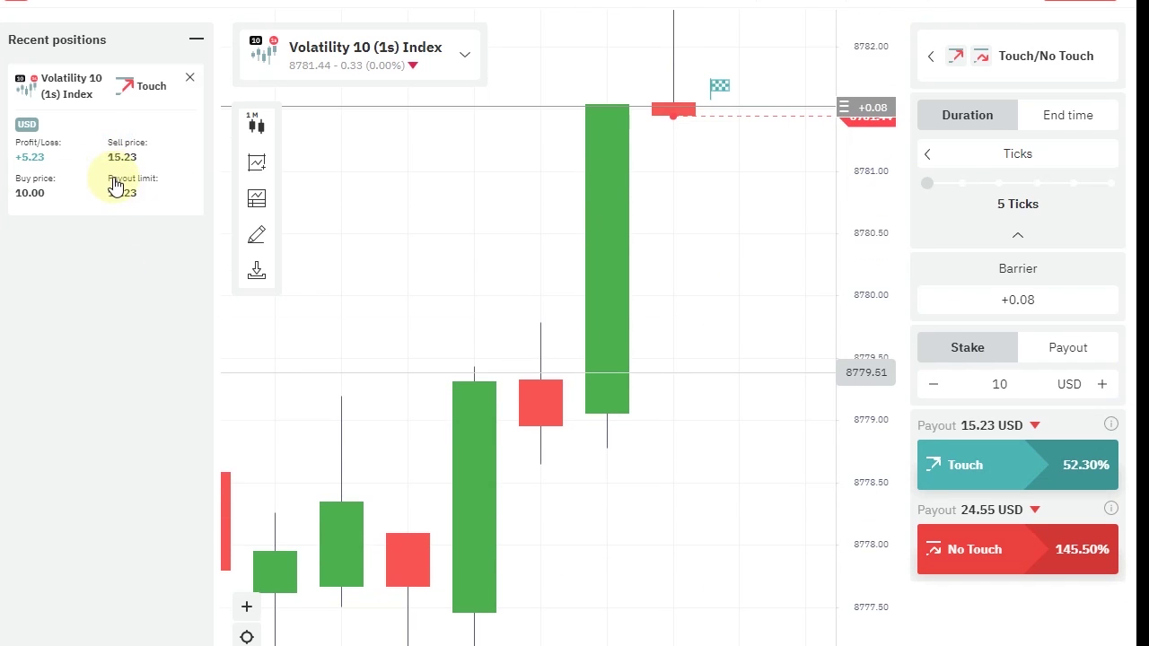
left_click(189, 84)
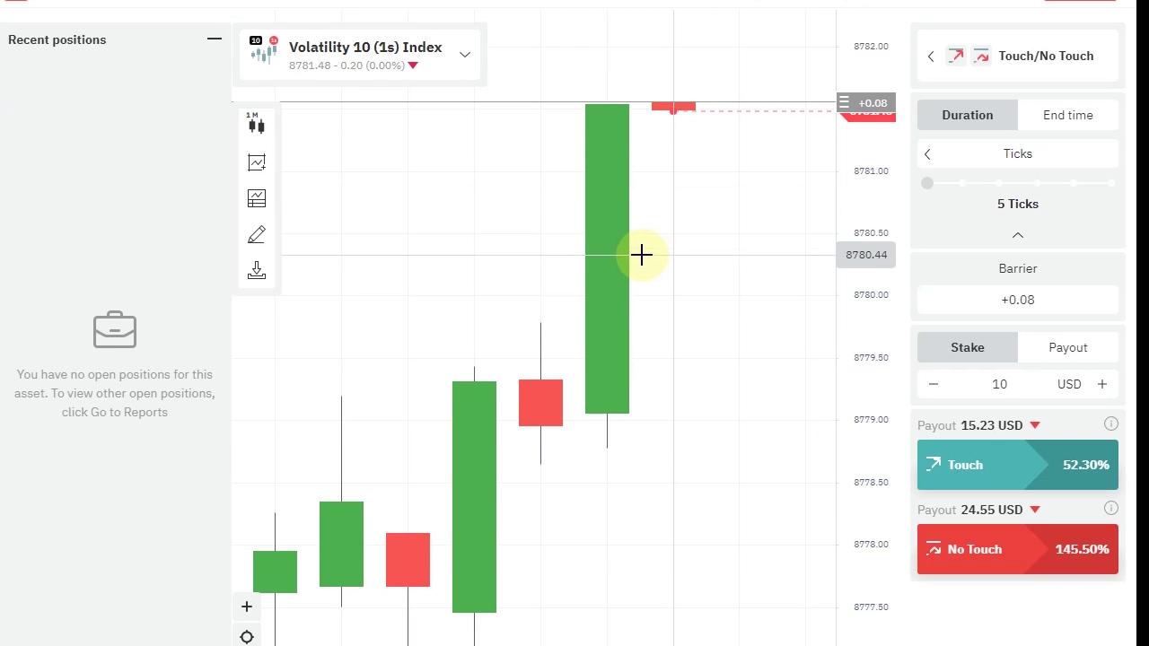
Change the barrier offset to -0.08
scroll(672, 291, "up", 2)
scroll(672, 297, "down", 4)
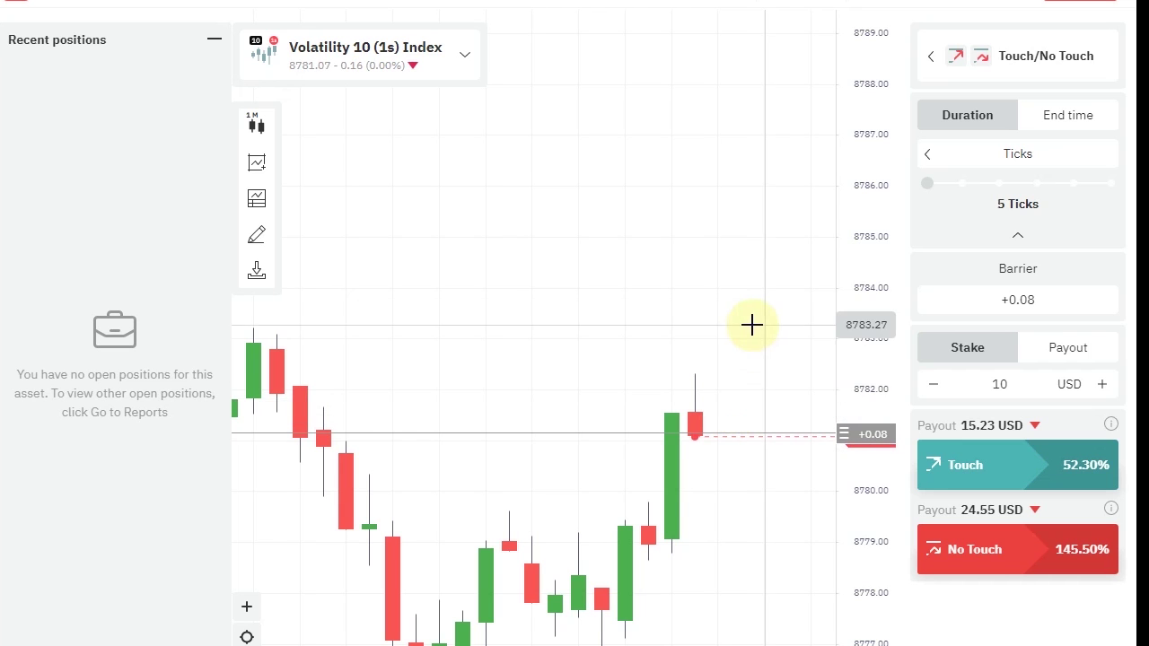
scroll(733, 402, "up", 2)
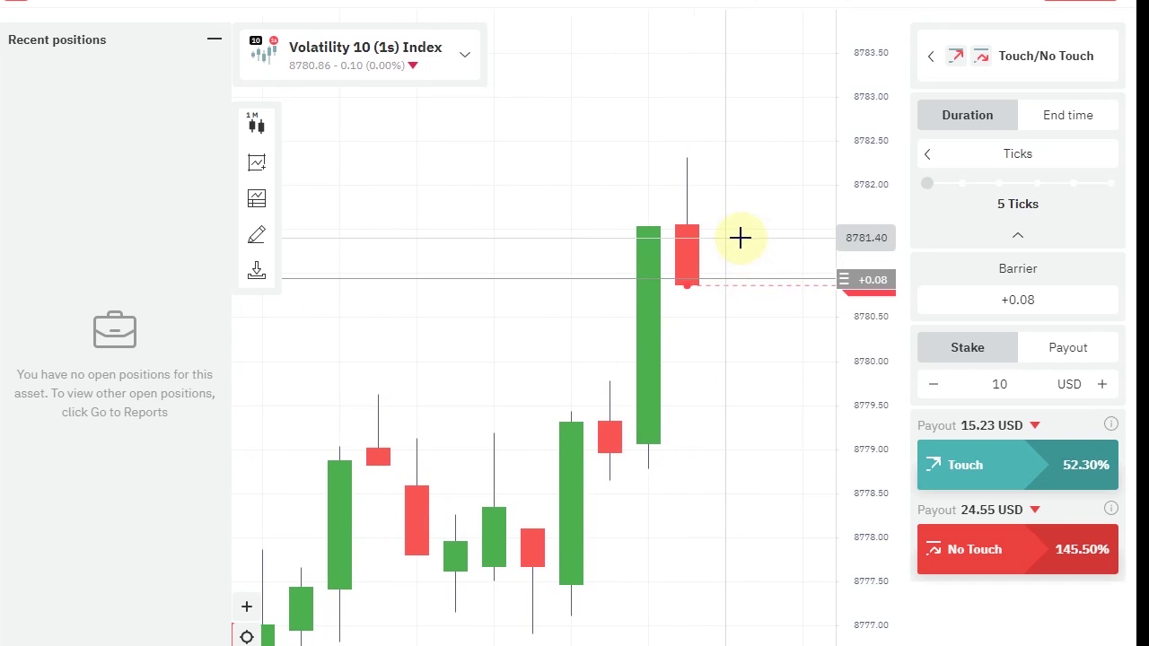
scroll(736, 232, "up", 2)
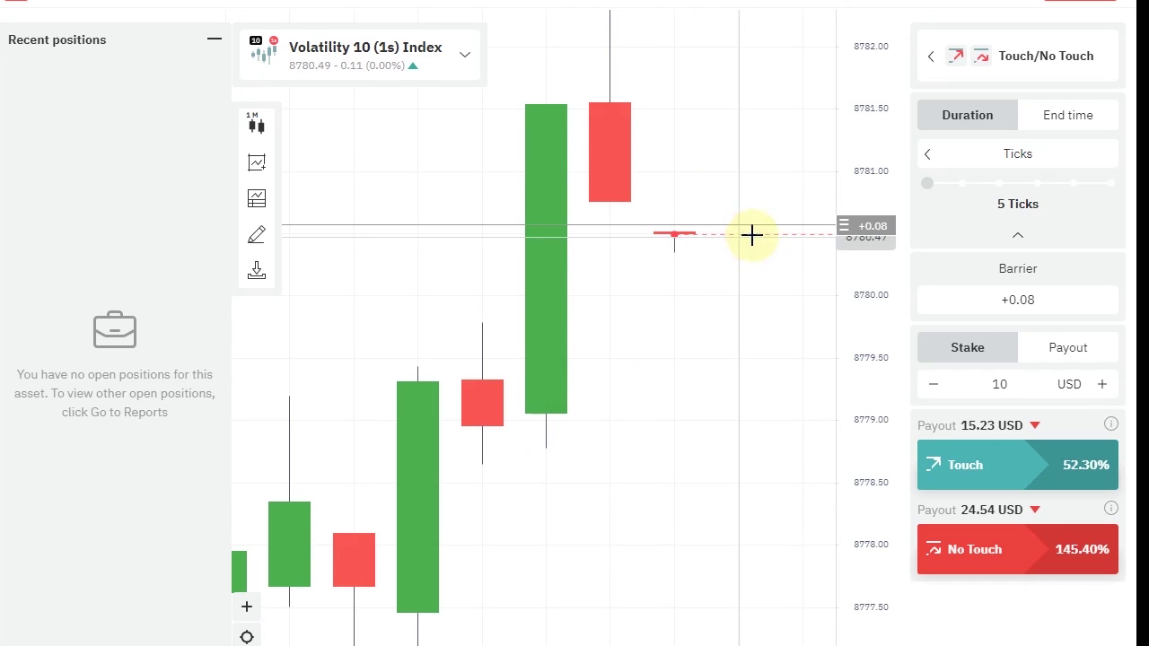
scroll(711, 220, "down", 3)
left_click(1037, 298)
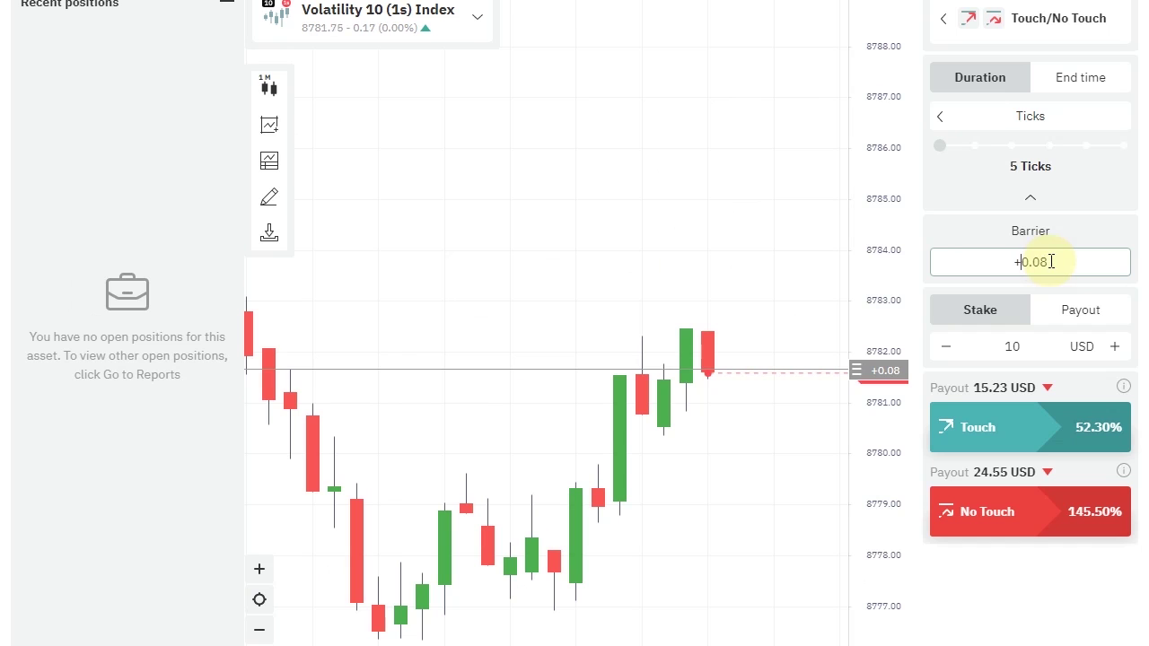
key("BackSpace")
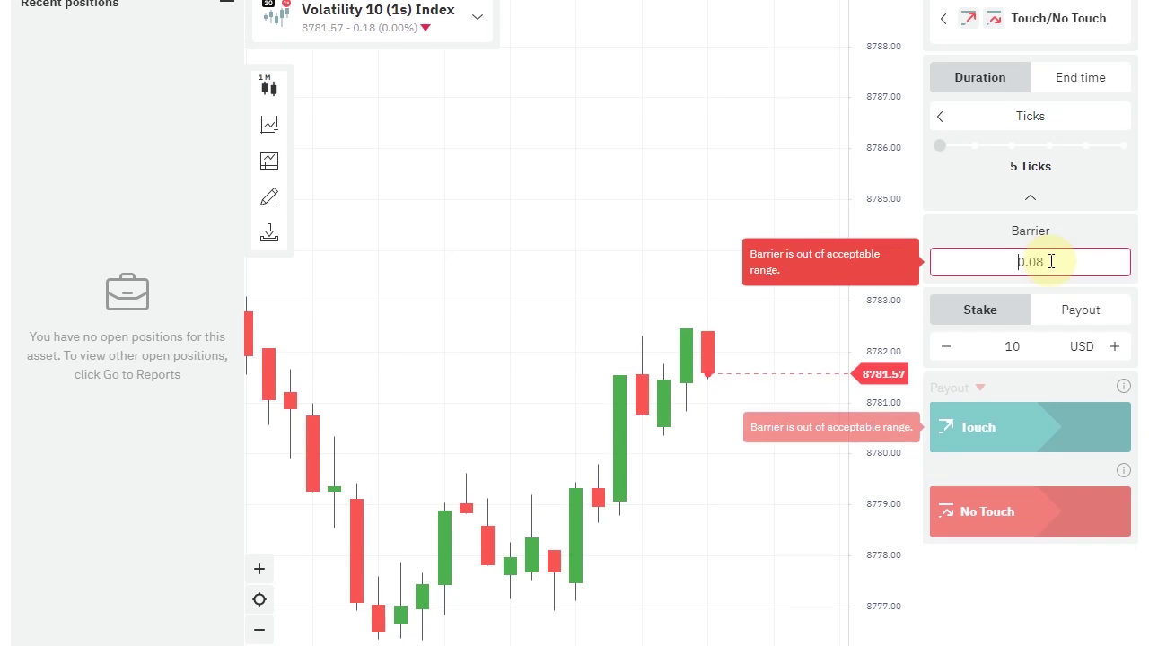
type("-")
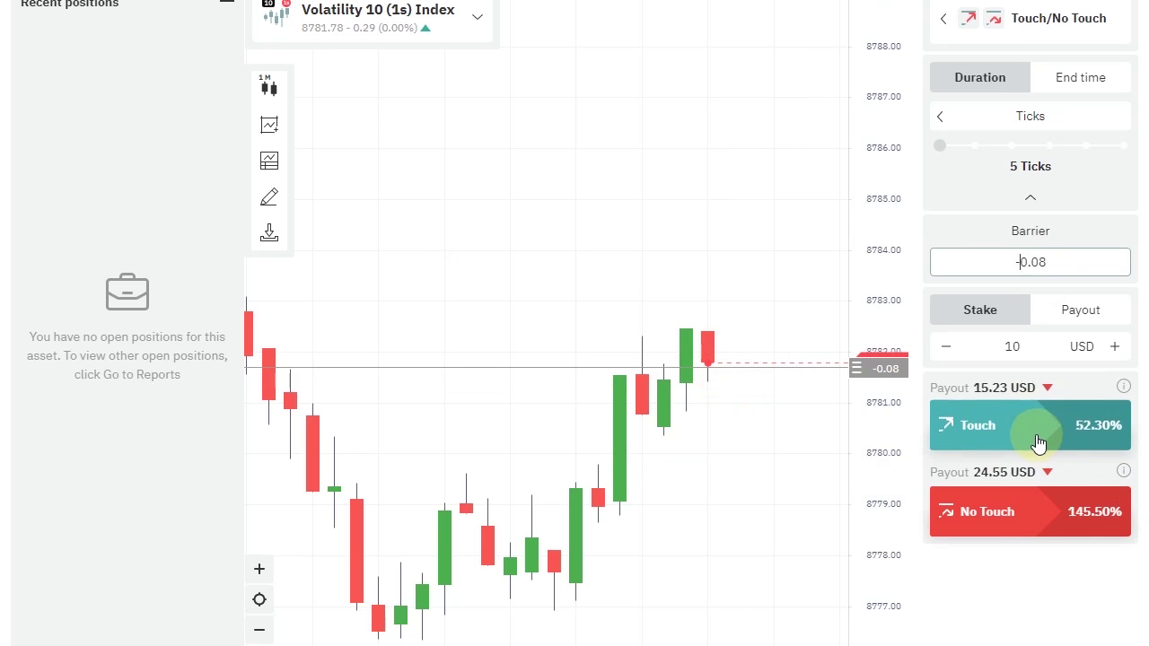
Buy a Touch contract with the -0.08 barrier and 10 USD stake, and dismiss the chart display notice
left_click(1035, 432)
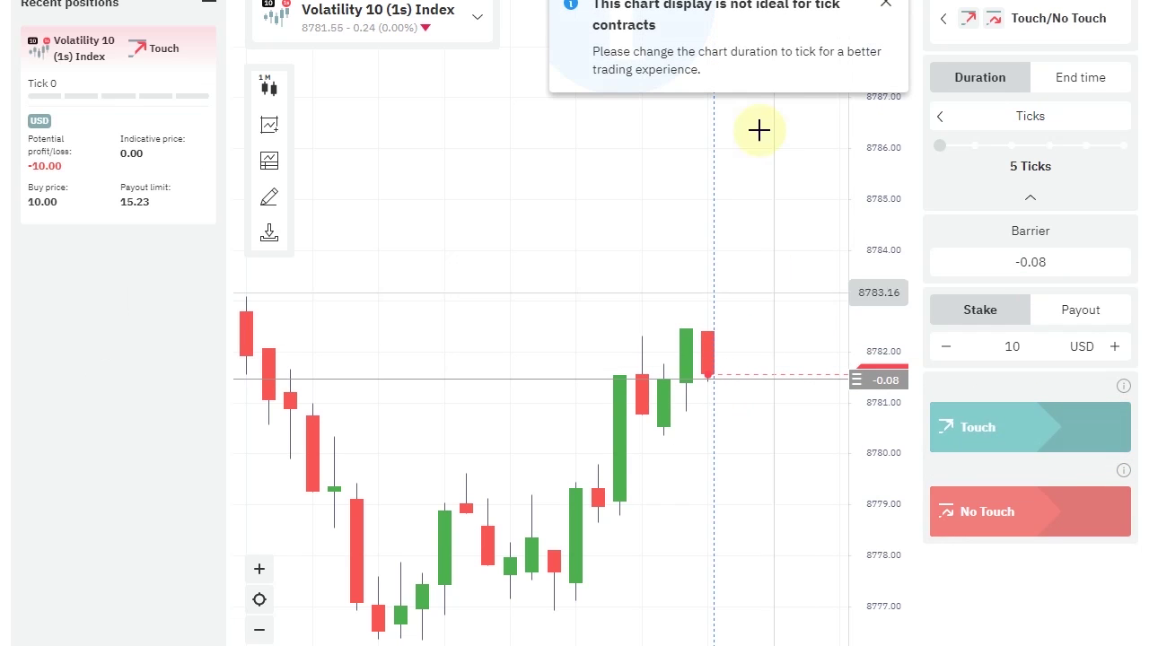
left_click(886, 4)
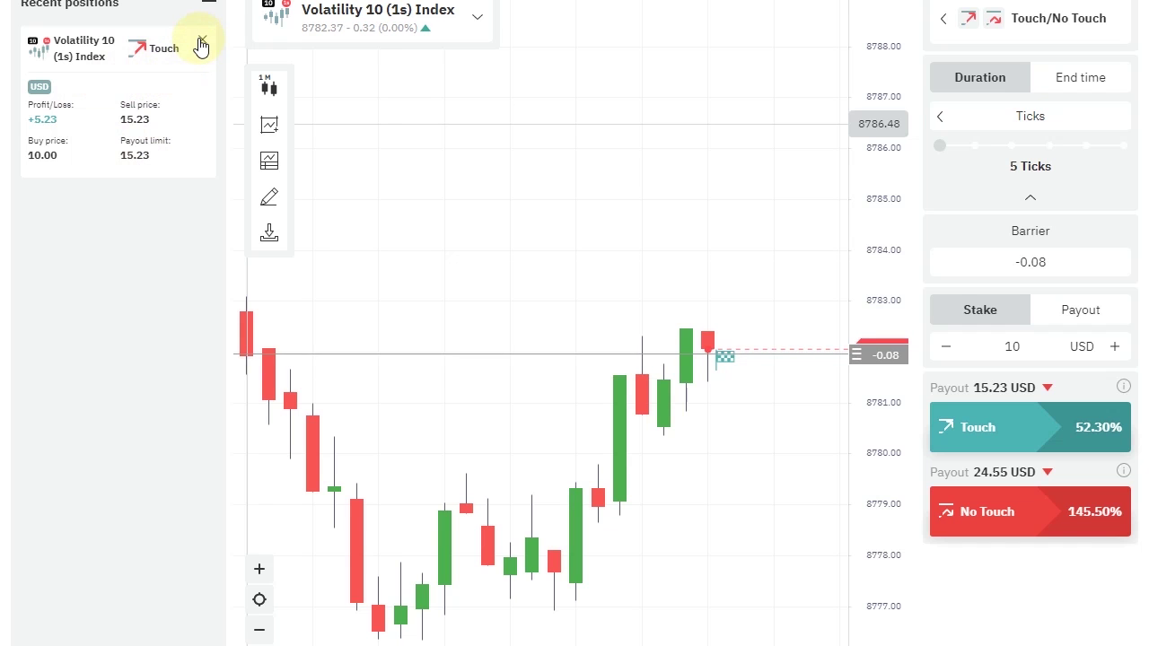
scroll(636, 249, "up", 2)
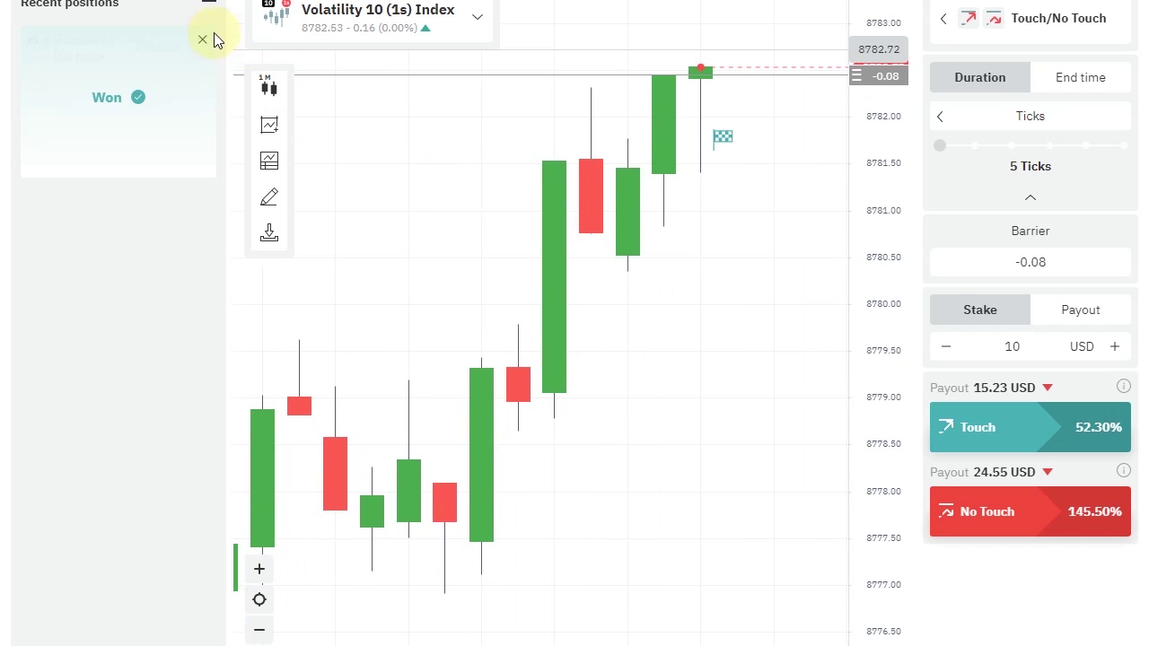